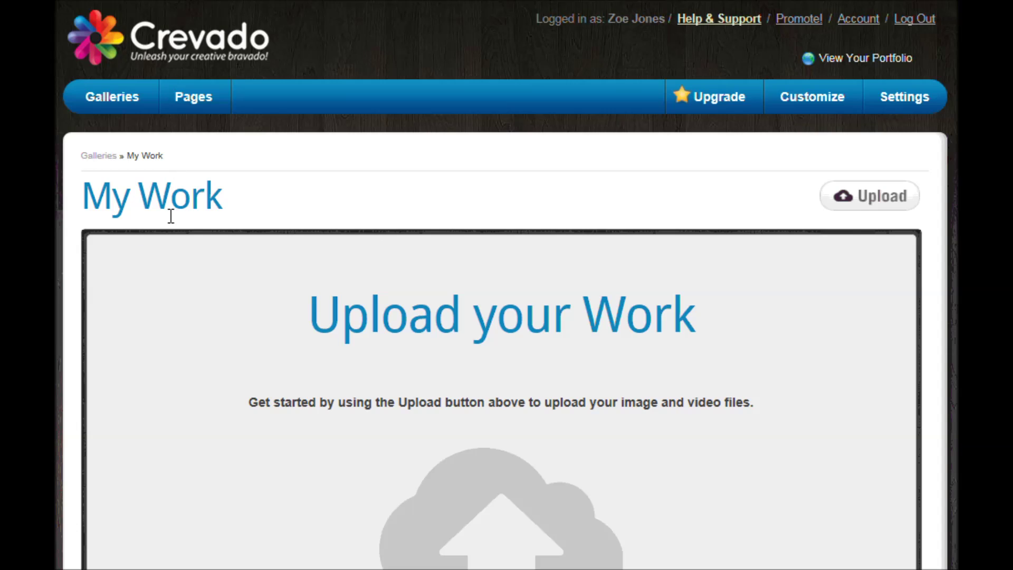
From the Galleries overview, open the Create a Gallery dialog
click(117, 108)
mouse_move(190, 373)
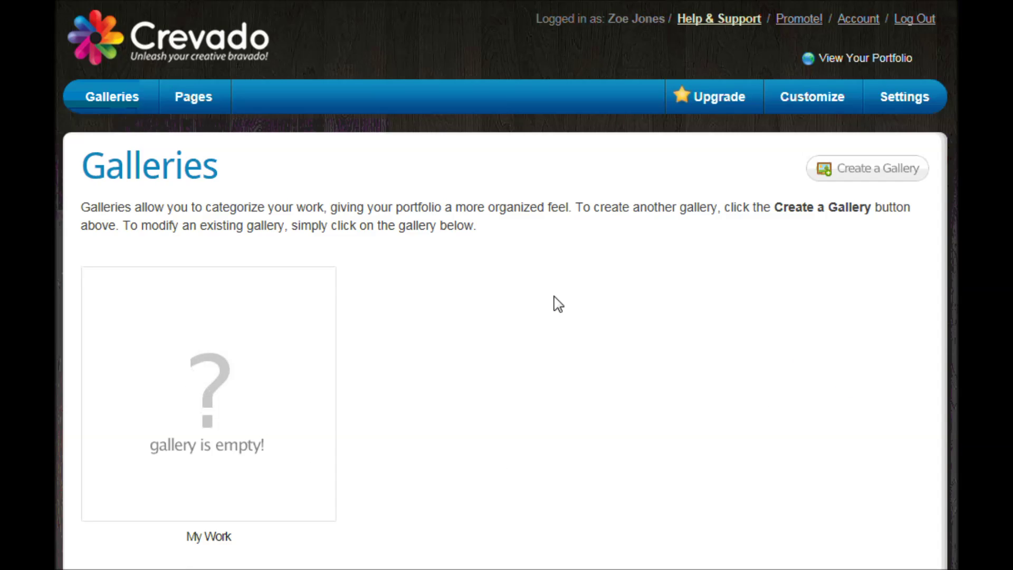
click(886, 179)
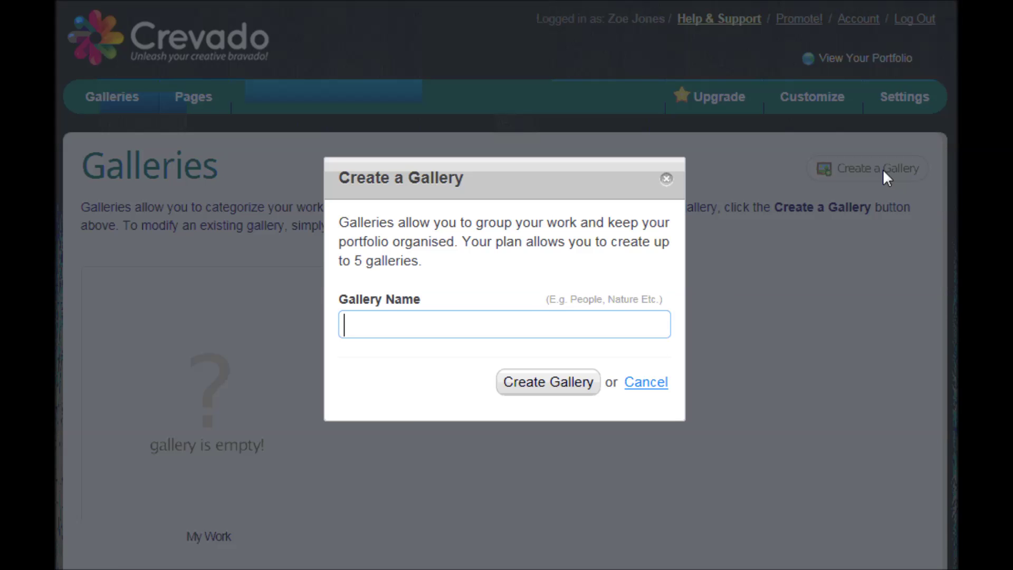
Create a gallery named 'Inspiration' and decline the quick overview offer
text(Inspiration)
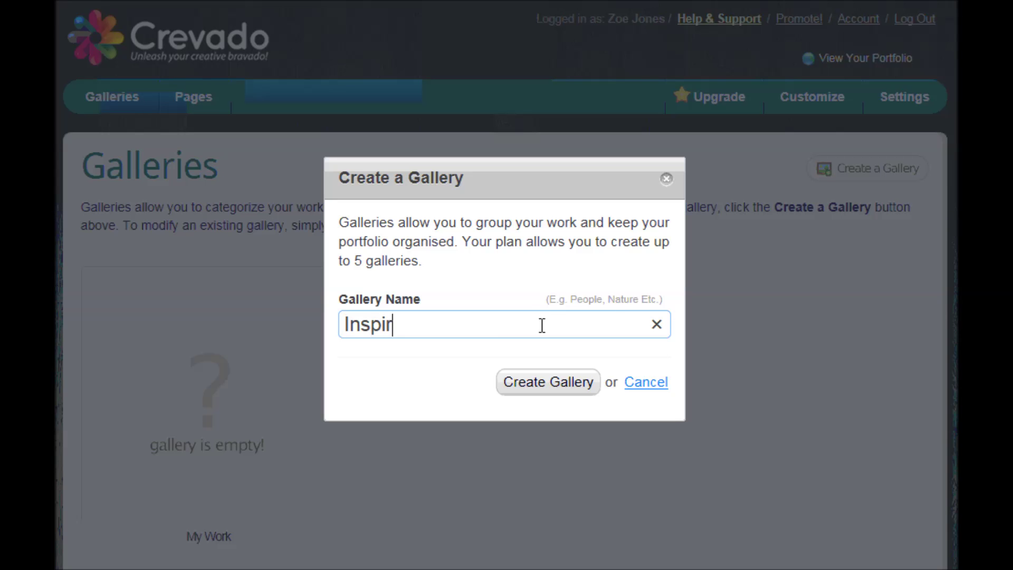
click(552, 391)
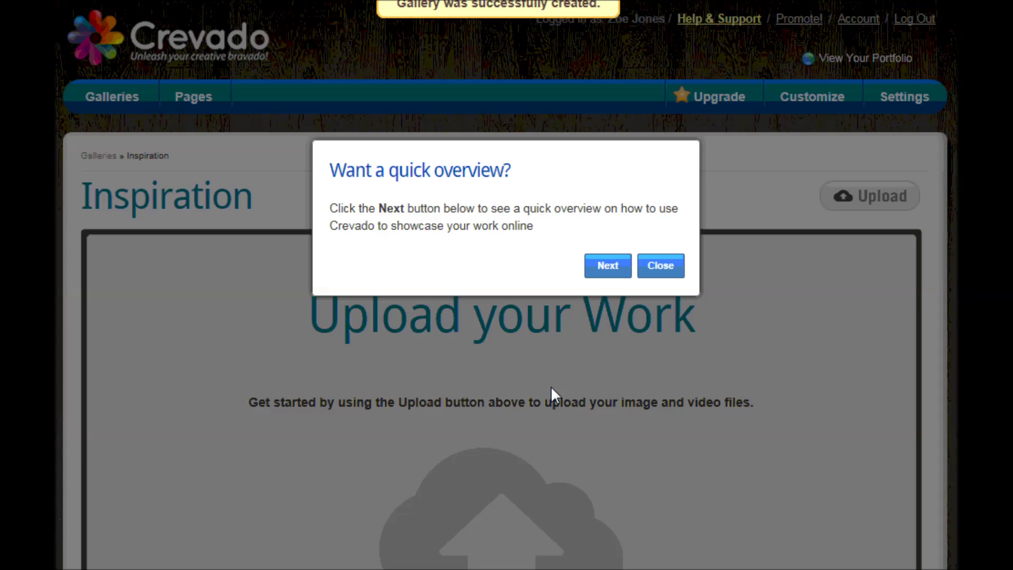
click(666, 270)
scroll(590, 278, down, 4)
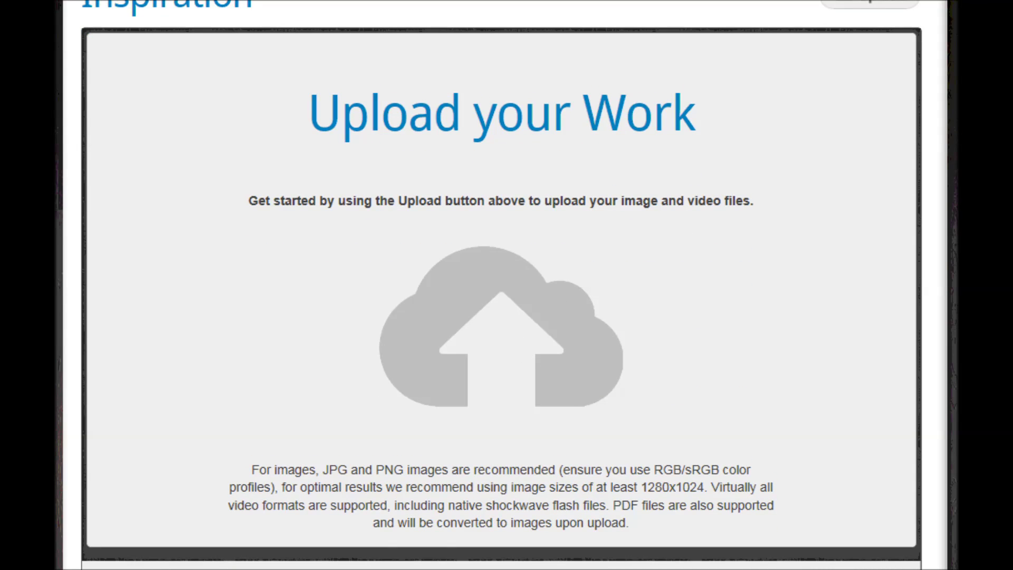
scroll(507, 285, up, 1)
Start an upload into Inspiration and browse to the Me > Desktop Photos folder
click(868, 62)
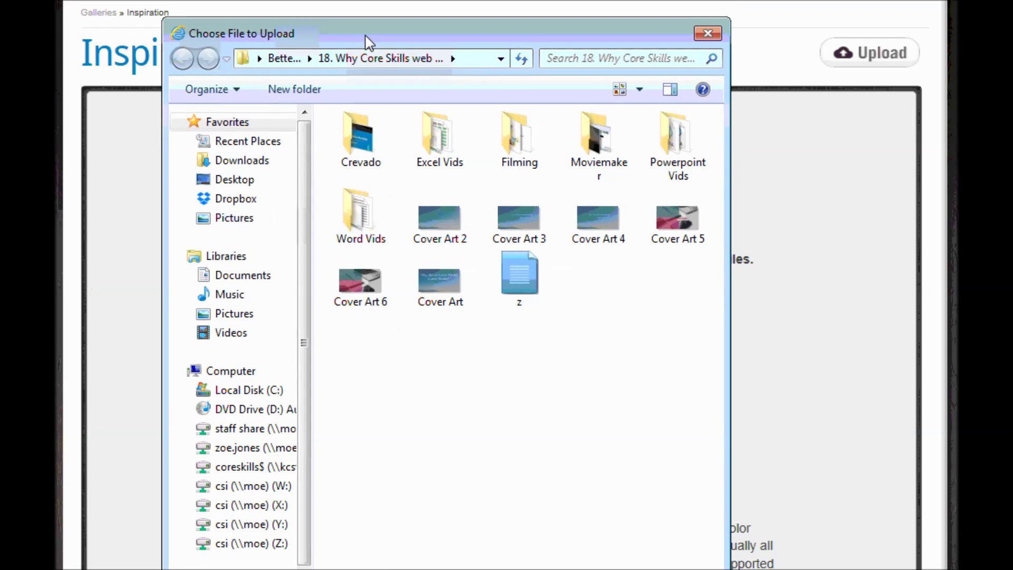
click(240, 180)
drag(714, 244, 719, 322)
right_click(719, 322)
click(339, 420)
double_click(341, 420)
double_click(402, 172)
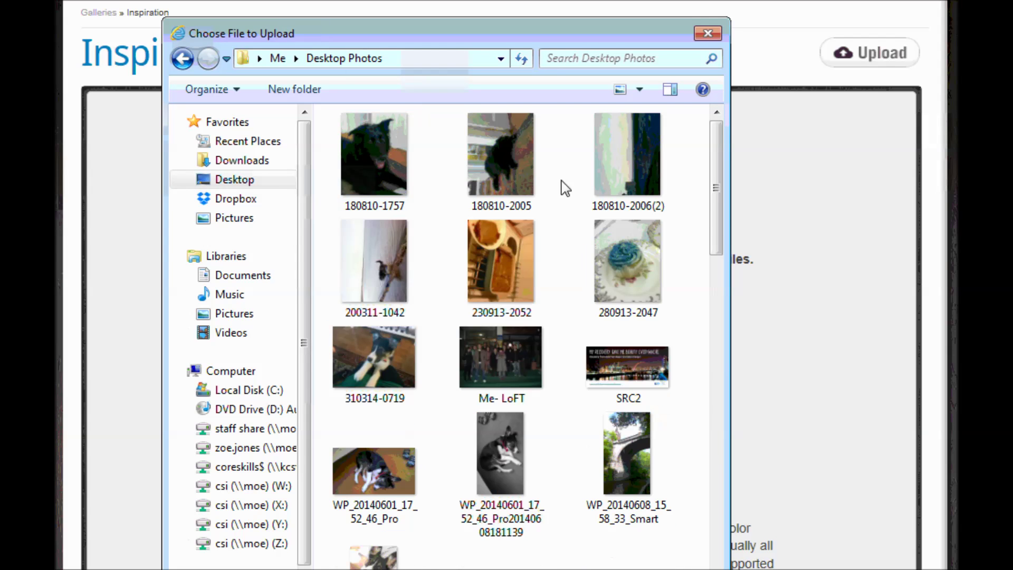
Select the photo WP_20141007_18_45_17_Pro and upload it
drag(721, 204, 745, 348)
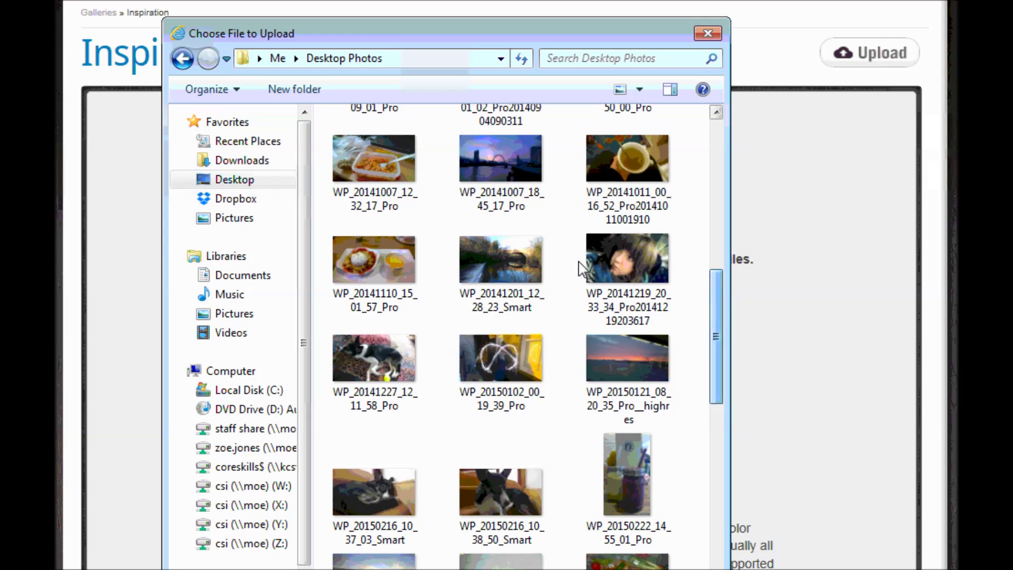
click(525, 169)
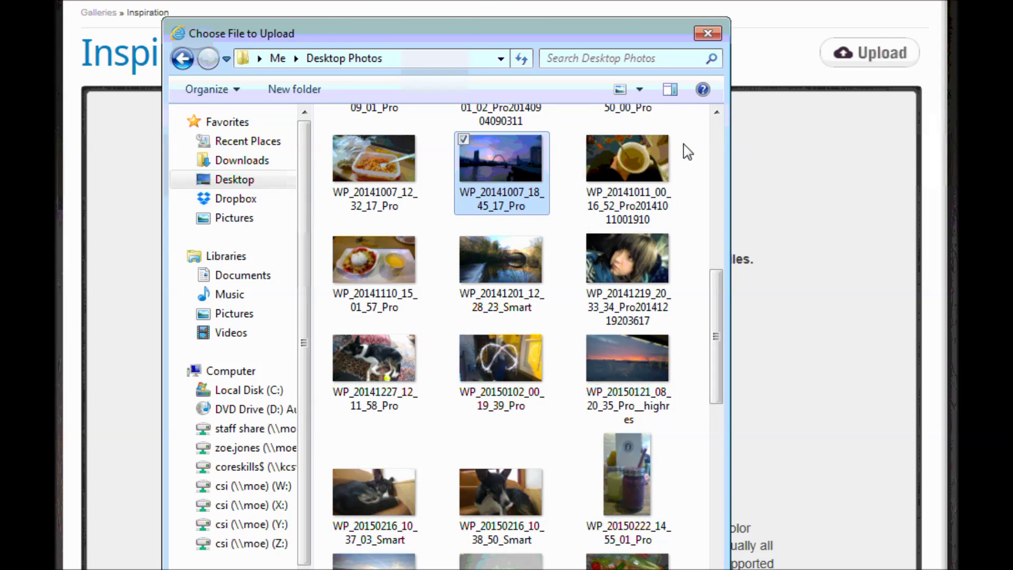
drag(607, 97, 607, 0)
click(571, 548)
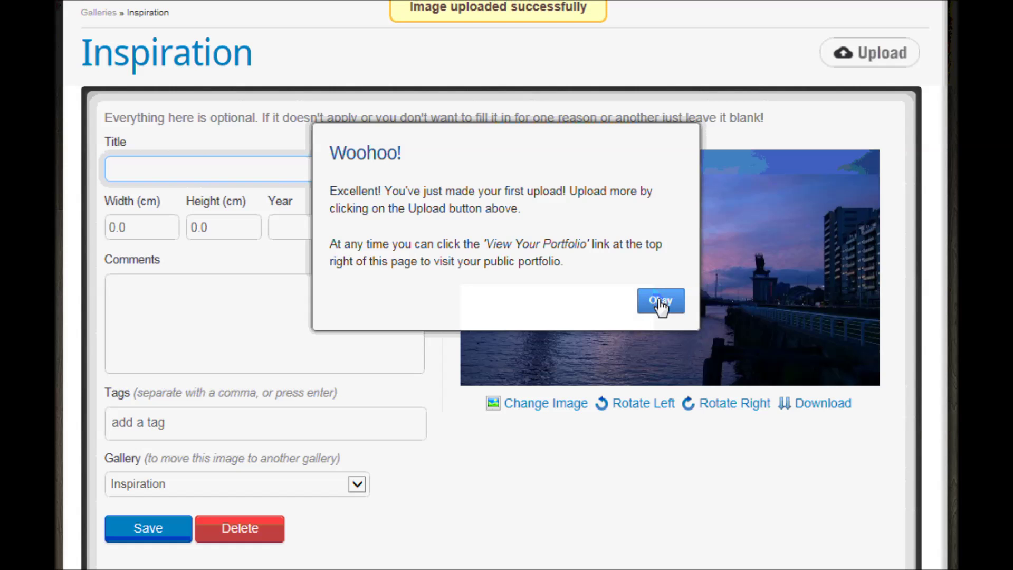
Dismiss the first-upload congratulations, review the uploaded photo, and focus its Title field
click(661, 304)
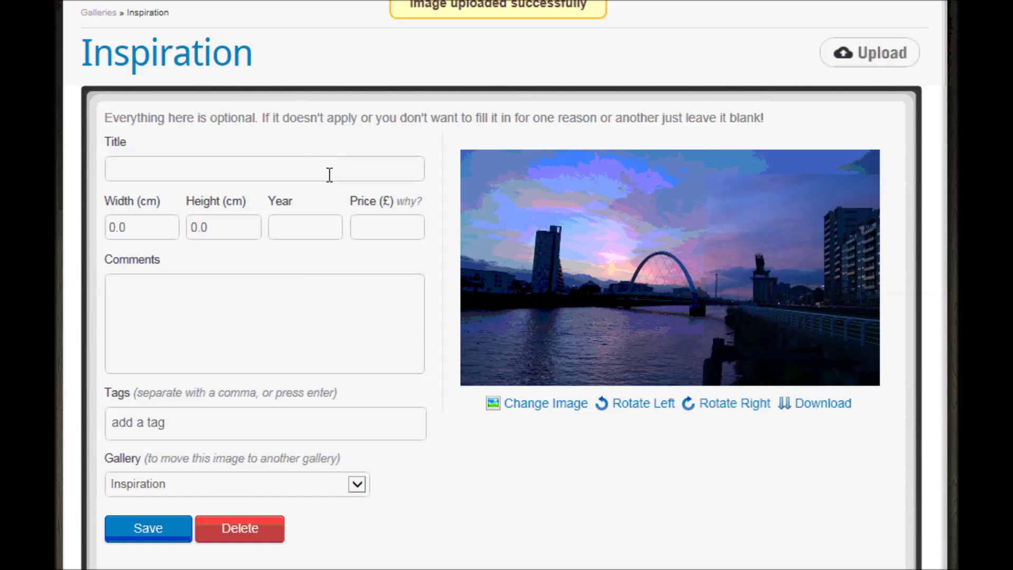
scroll(330, 180, down, 8)
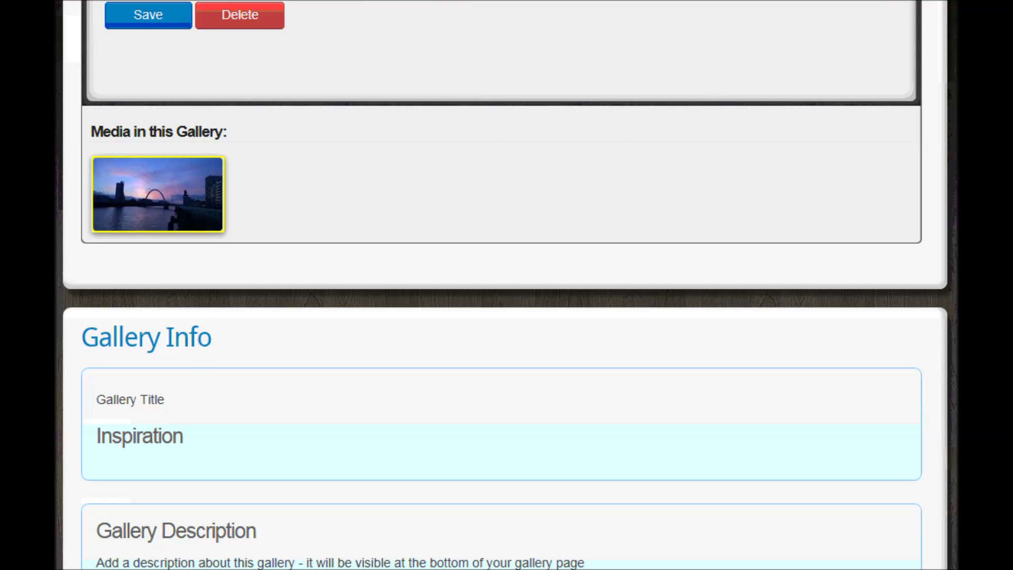
scroll(506, 284, up, 9)
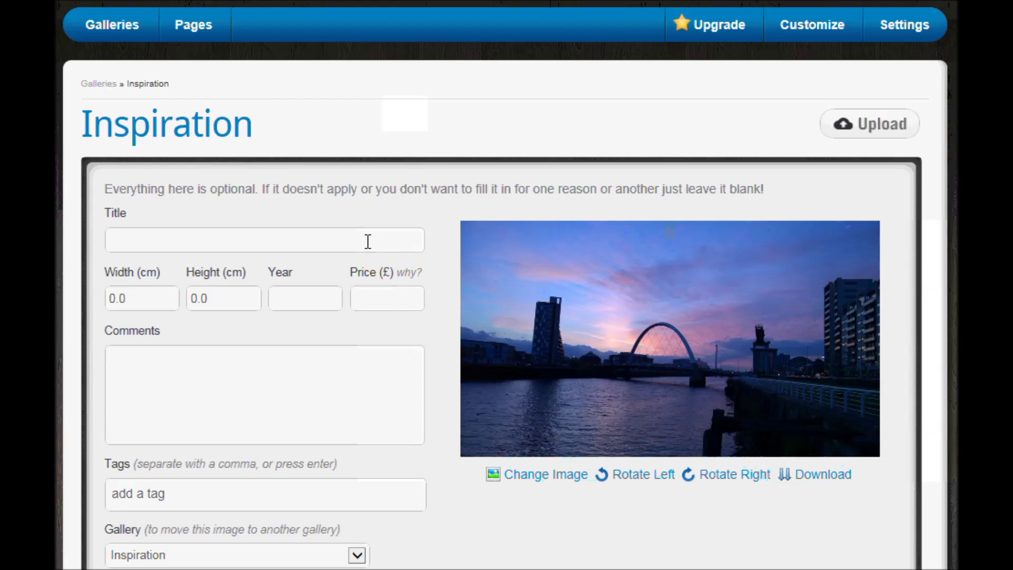
click(363, 240)
Title the photo 'A nice sunset' and add a comment about walking home
text(A nice sunset)
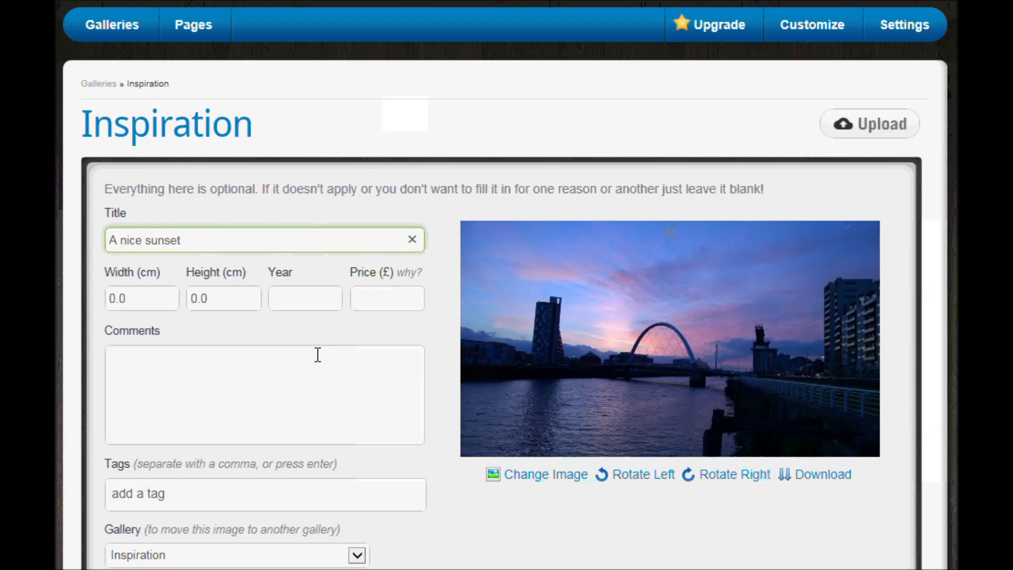
click(311, 350)
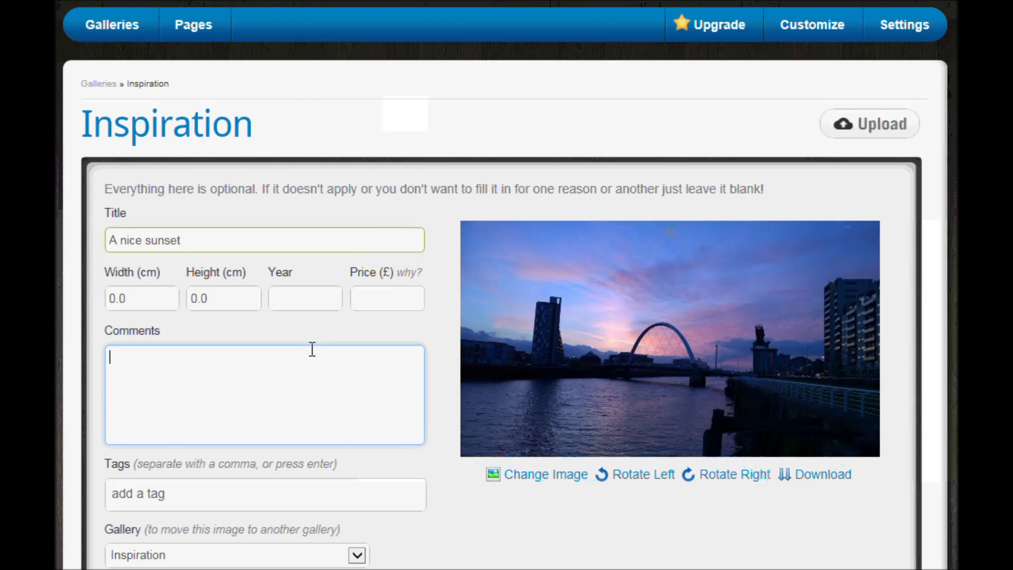
text(This was a great photo I took at the last minut)
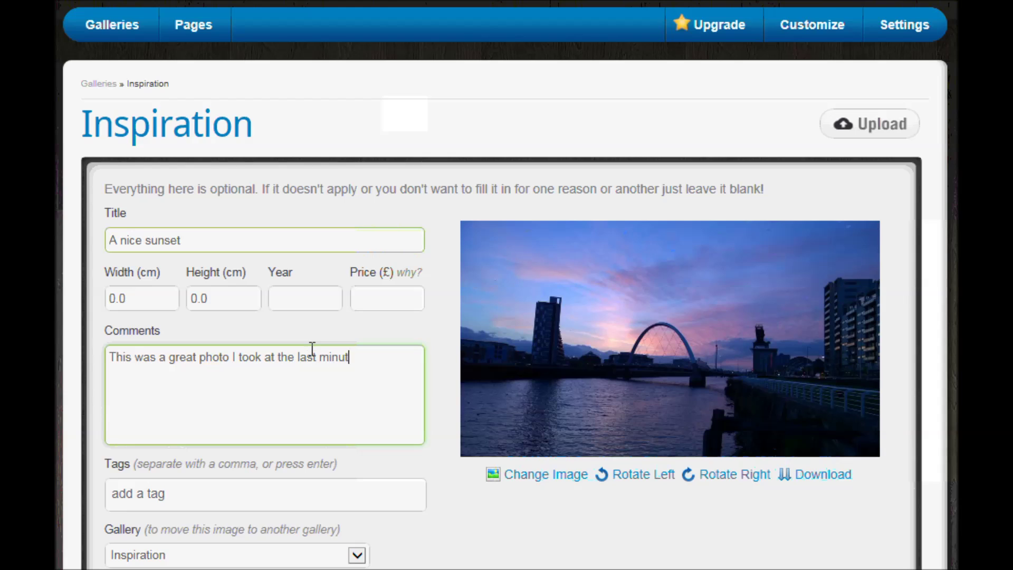
text(ing home.)
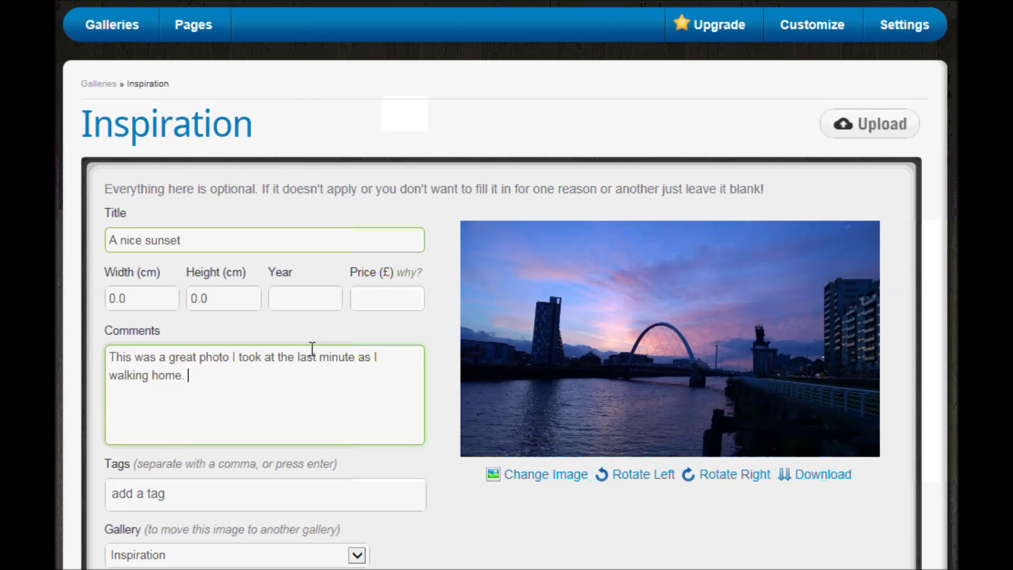
mouse_move(198, 280)
Tag the photo 'art' and save its details
click(173, 499)
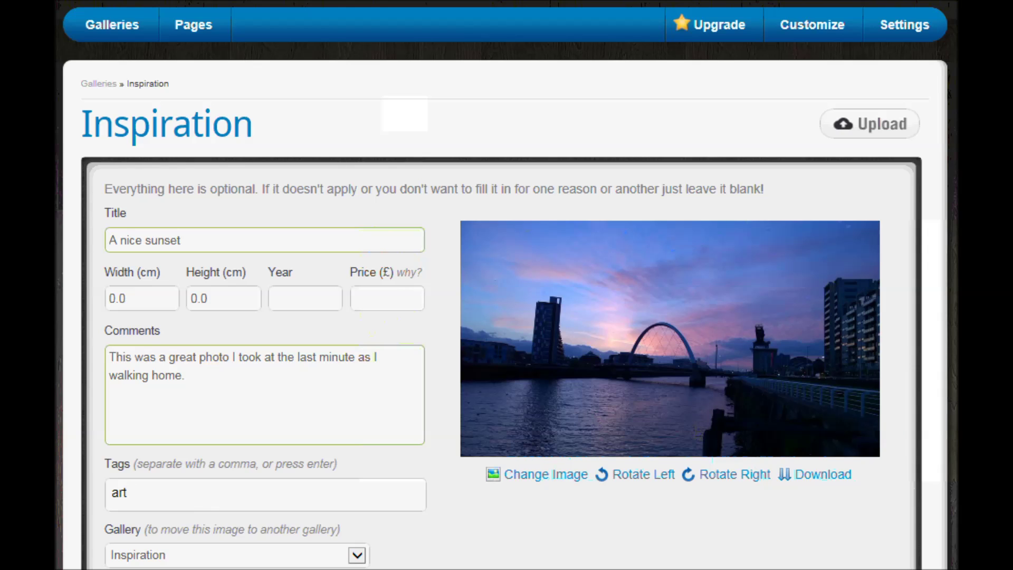
scroll(506, 285, down, 7)
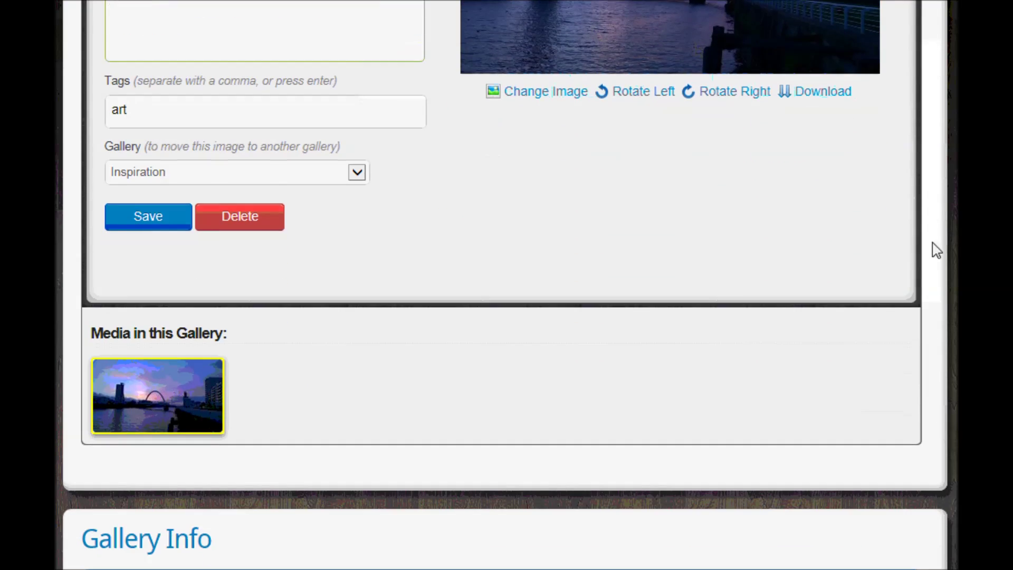
click(149, 220)
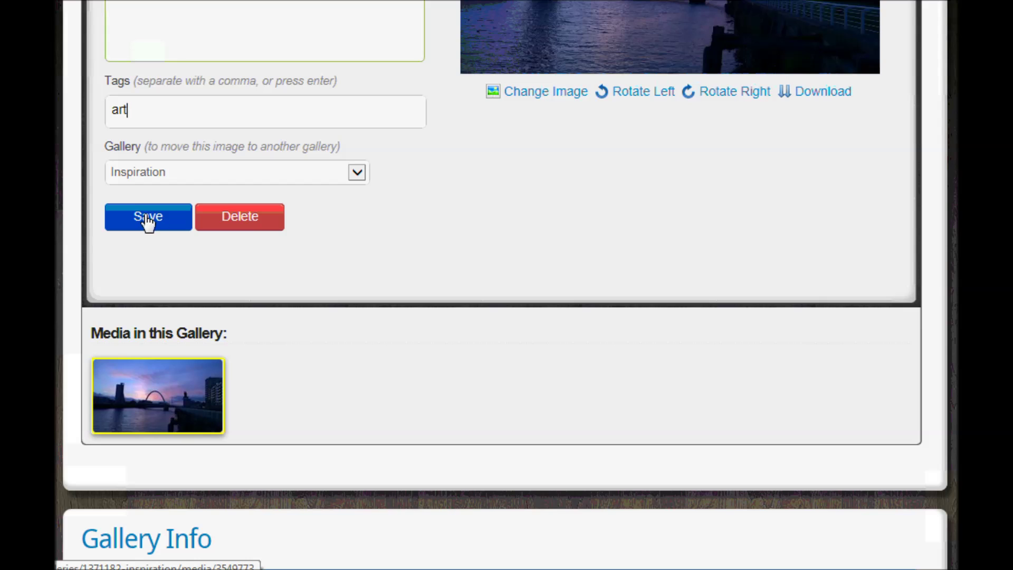
click(147, 221)
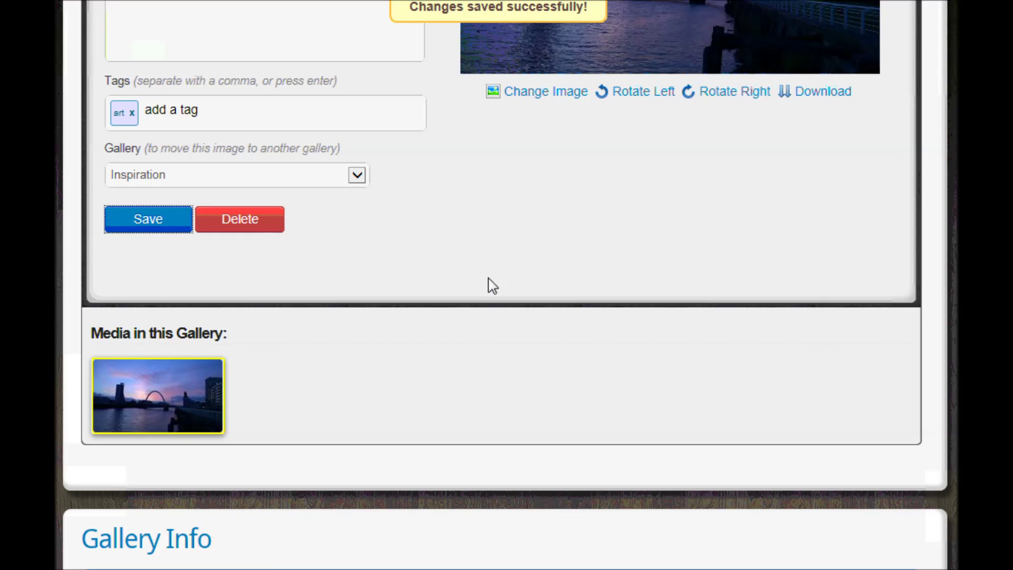
Describe Inspiration as photos collected this year that inspired ideas for the portfolio
scroll(709, 295, down, 9)
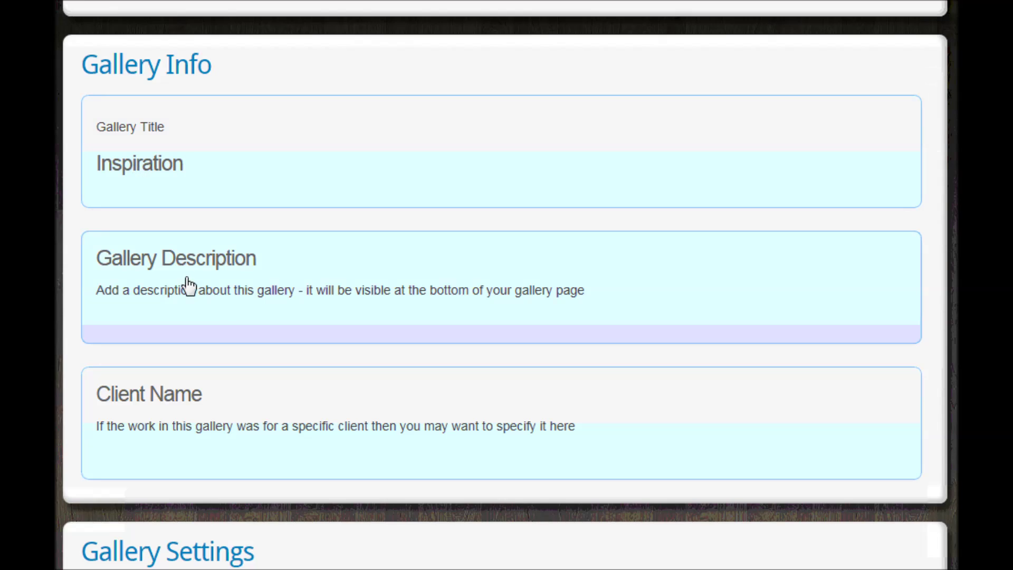
click(219, 302)
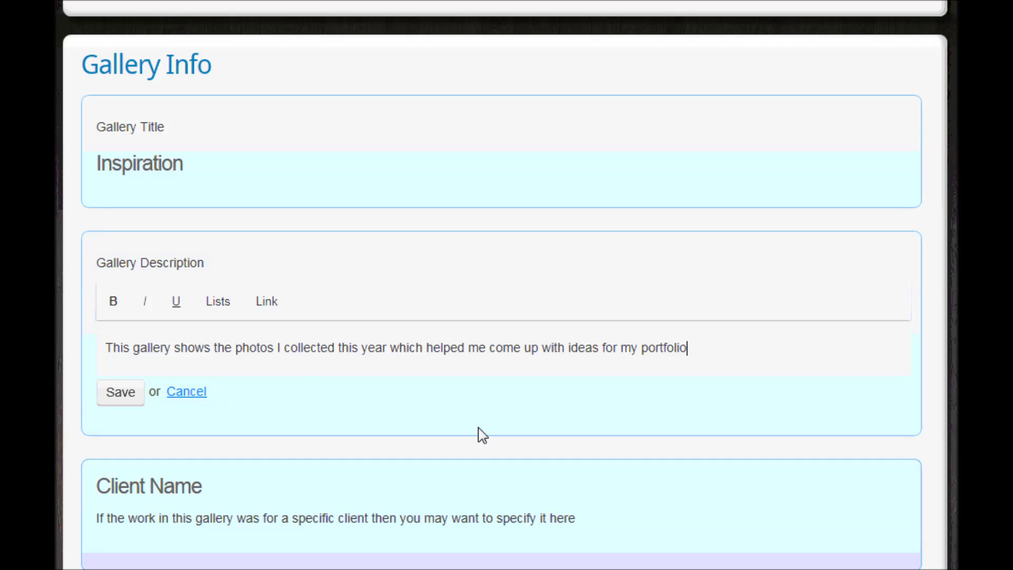
scroll(378, 207, down, 7)
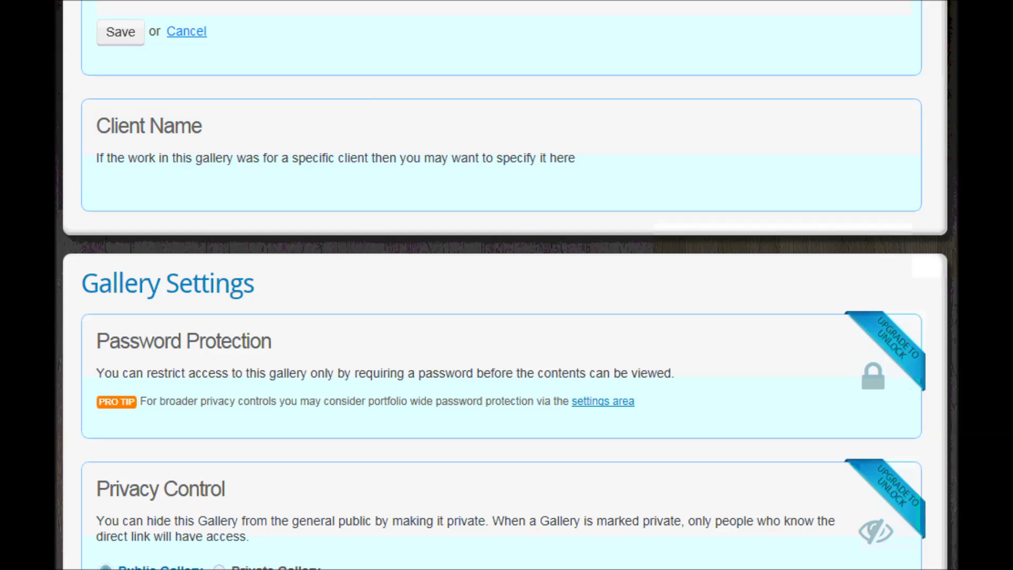
scroll(507, 284, down, 8)
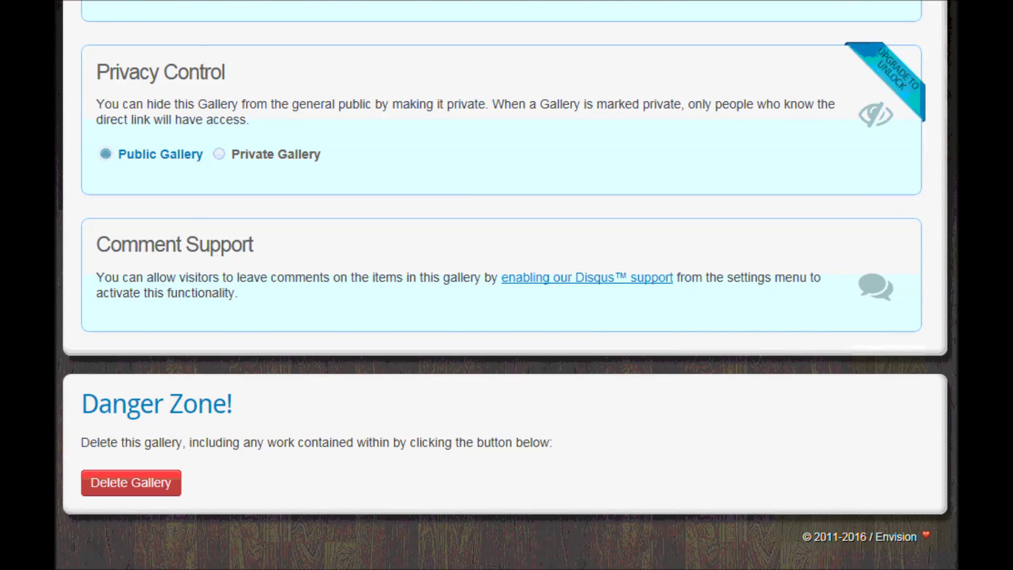
scroll(507, 285, up, 10)
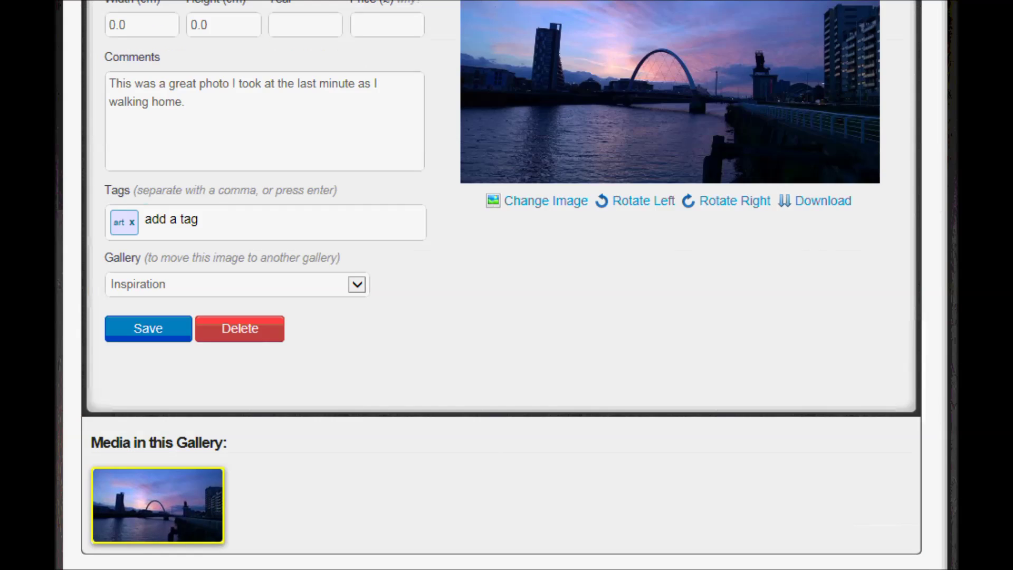
Return to Galleries and choose Manage Gallery from the My Work tile's gear menu
scroll(506, 285, up, 6)
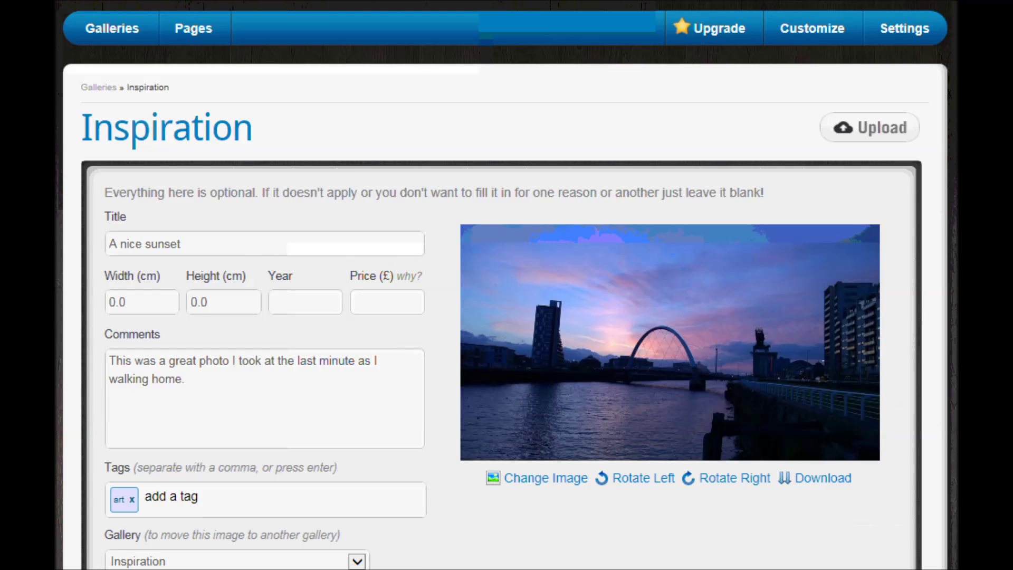
scroll(507, 285, up, 2)
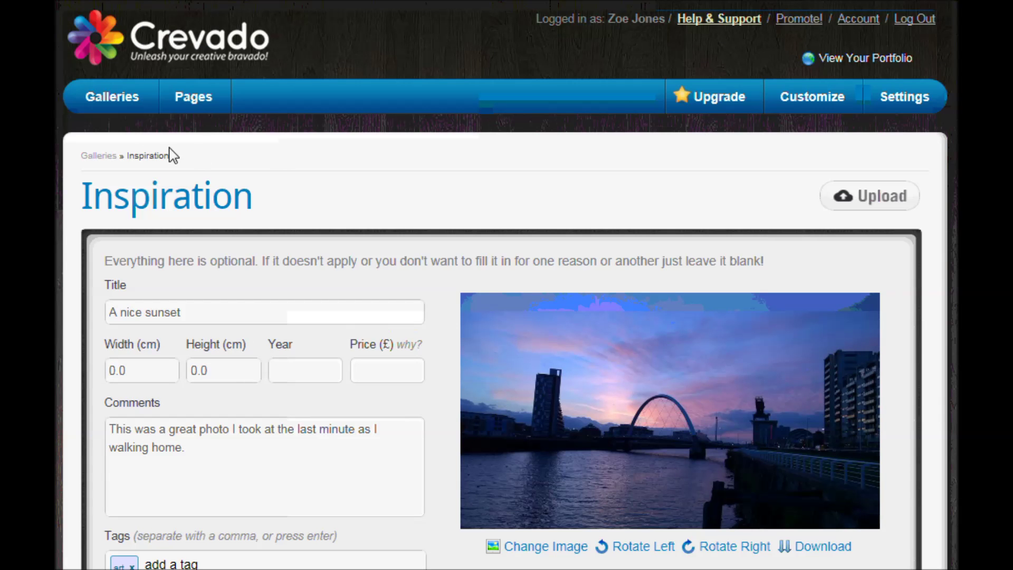
click(110, 105)
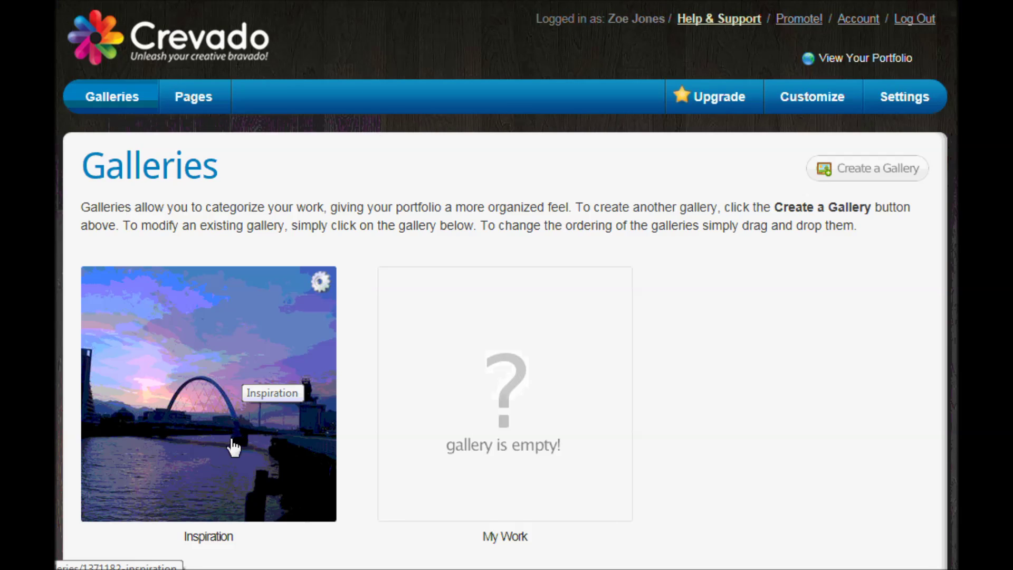
mouse_move(538, 357)
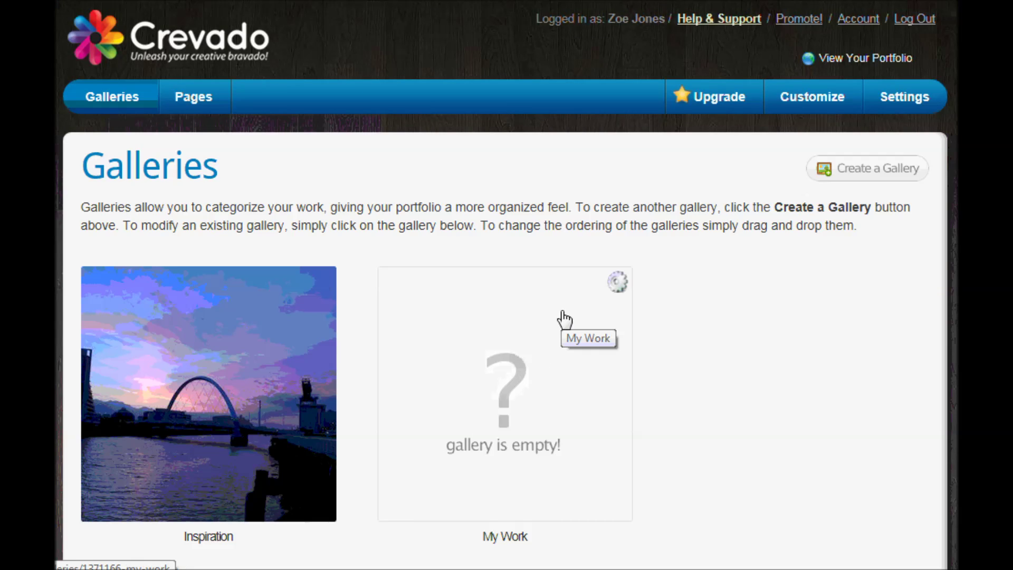
click(619, 287)
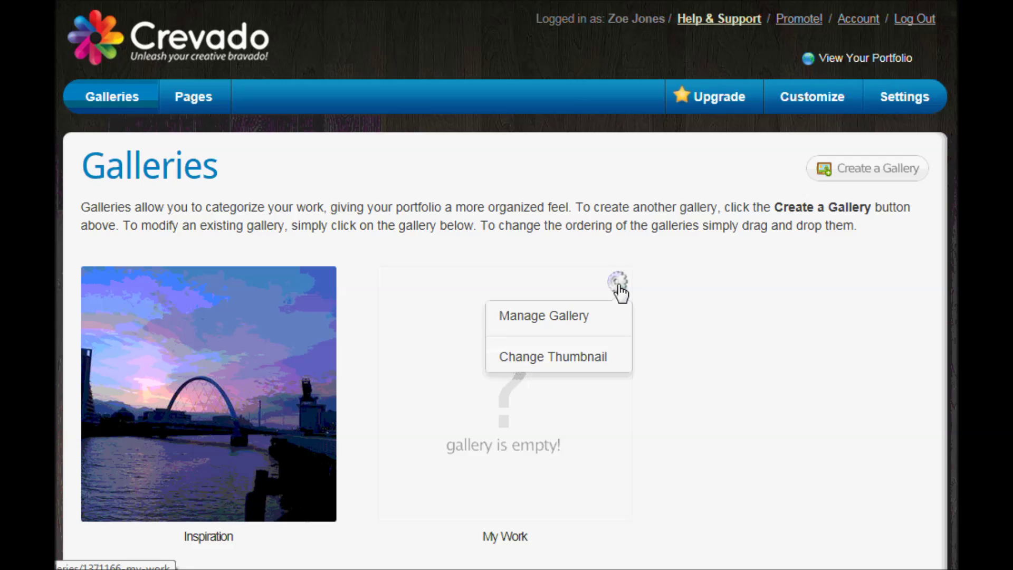
click(591, 319)
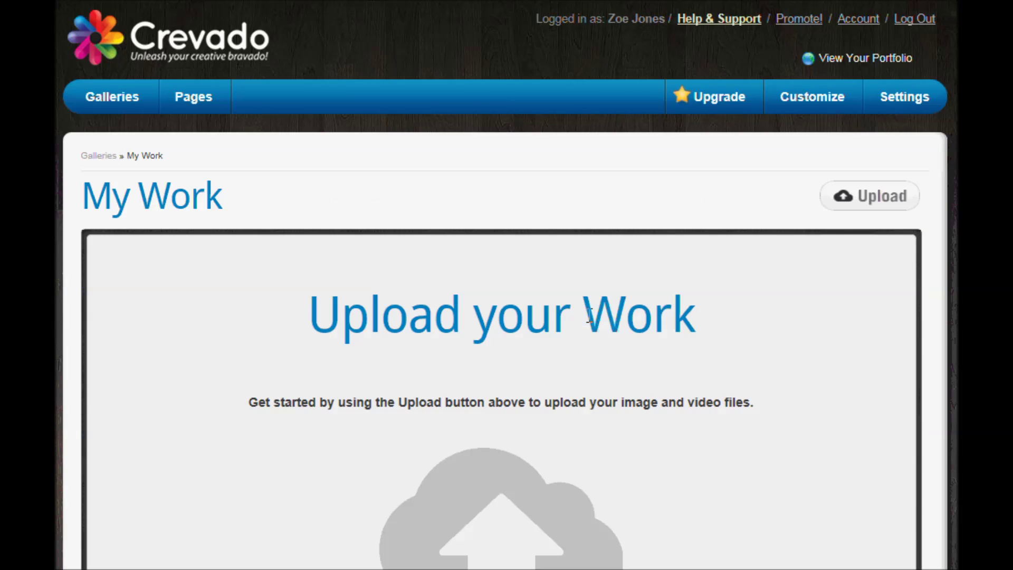
Change the My Work gallery title to 'Fashion', save, and return to the Galleries overview
scroll(507, 285, down, 15)
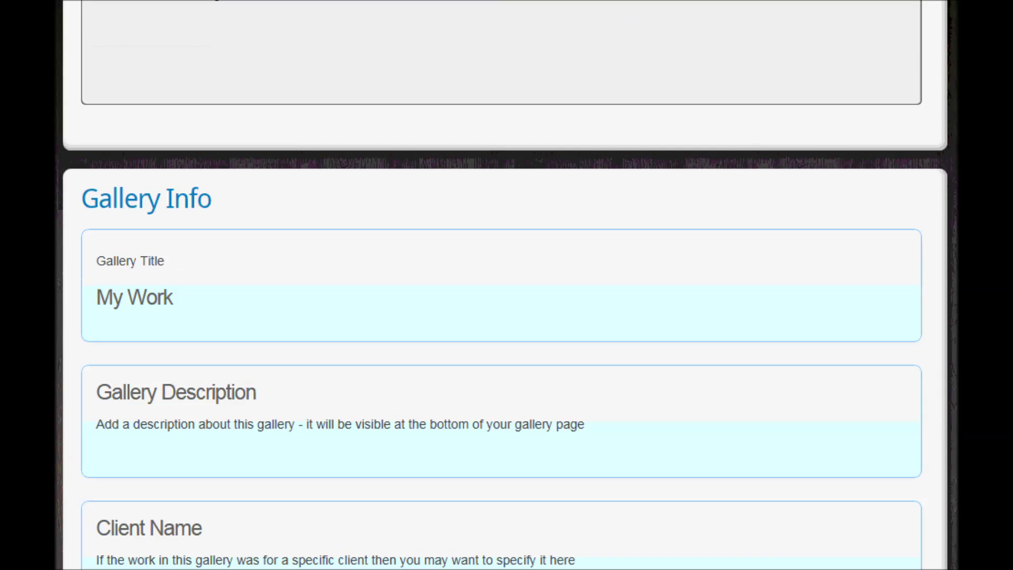
click(174, 306)
drag(180, 300, 81, 297)
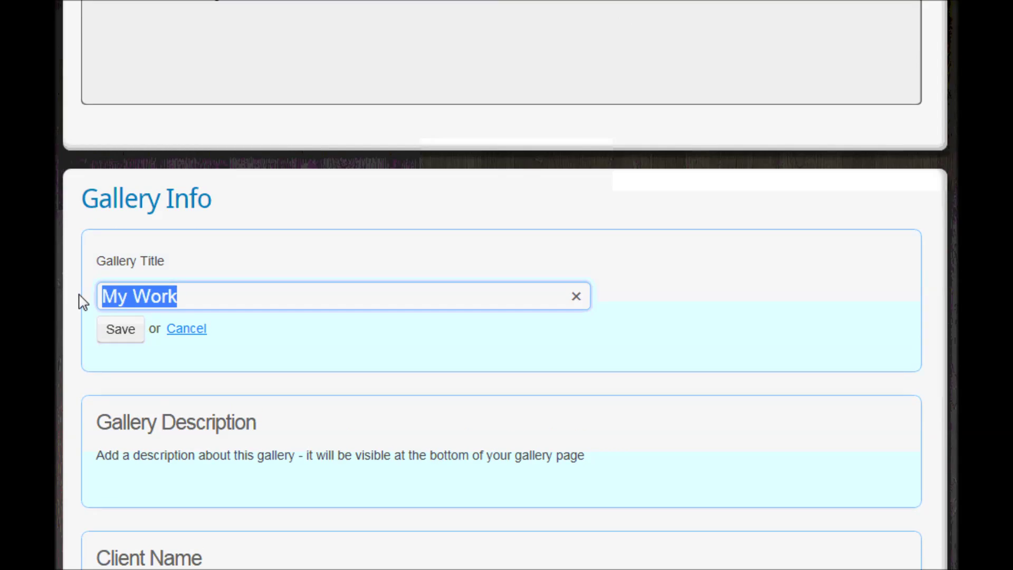
text(FAsh)
key(BackSpace)
key(BackSpace)
key(BackSpace)
text(ashion)
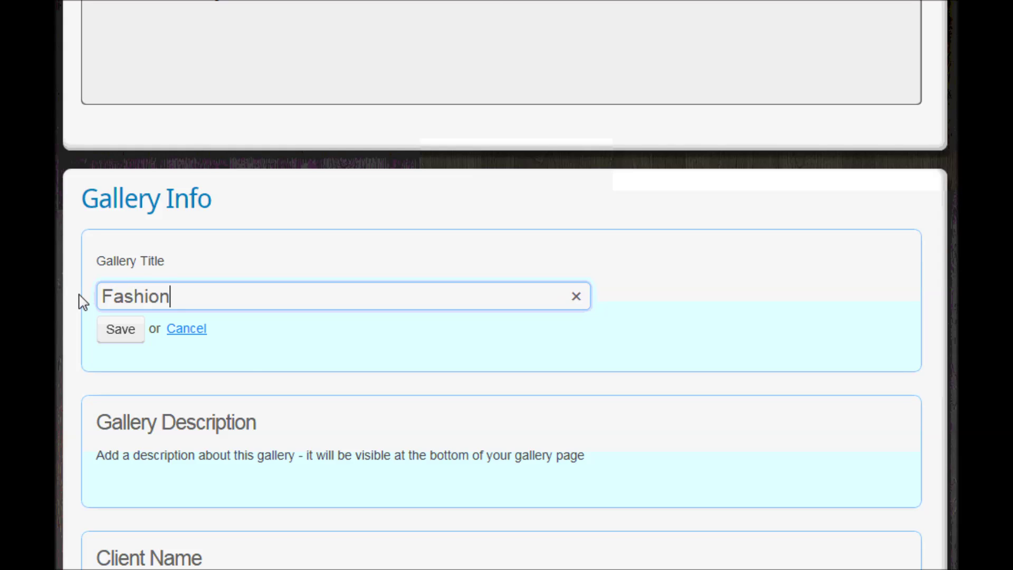
click(117, 329)
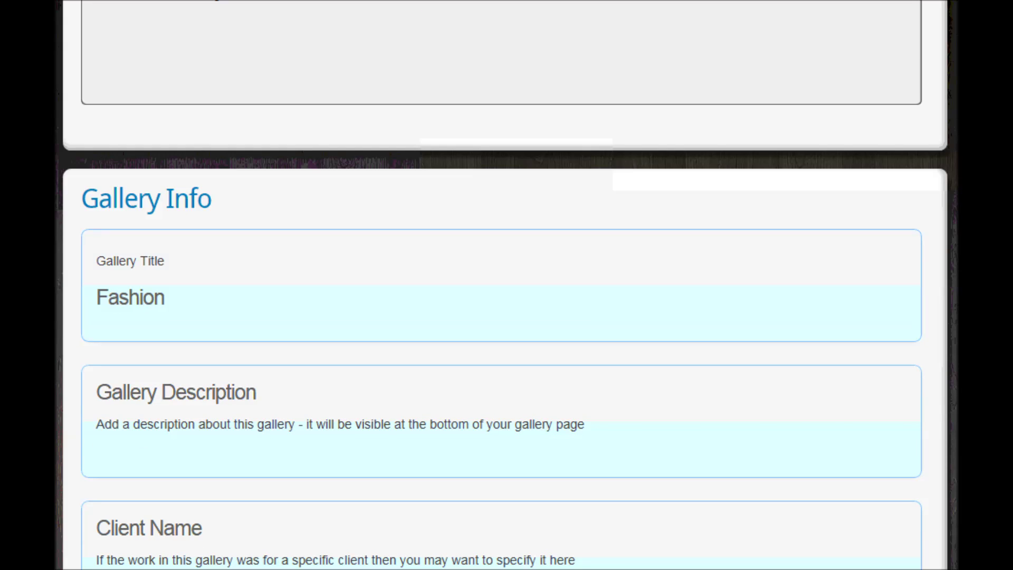
scroll(375, 210, up, 15)
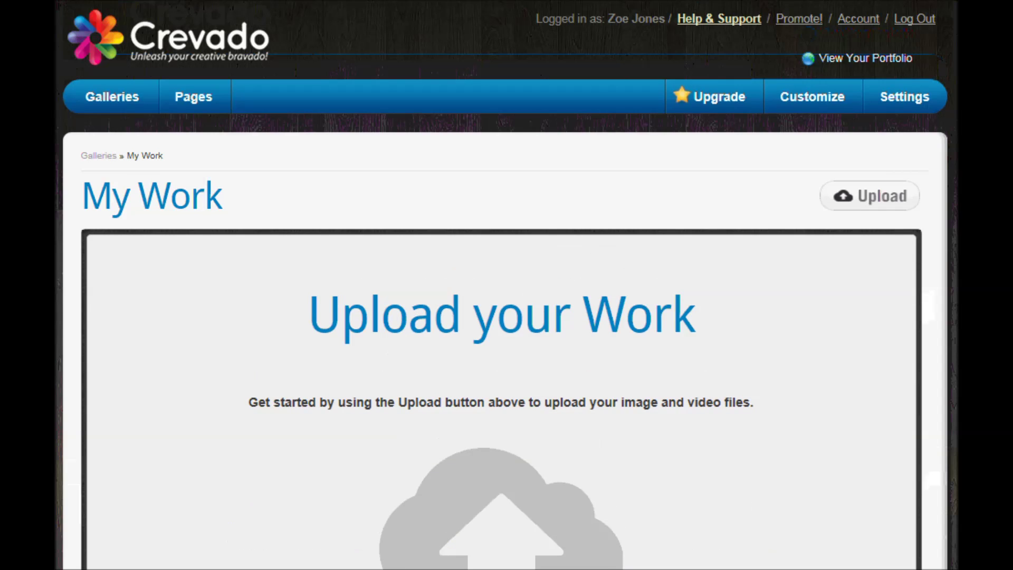
click(95, 99)
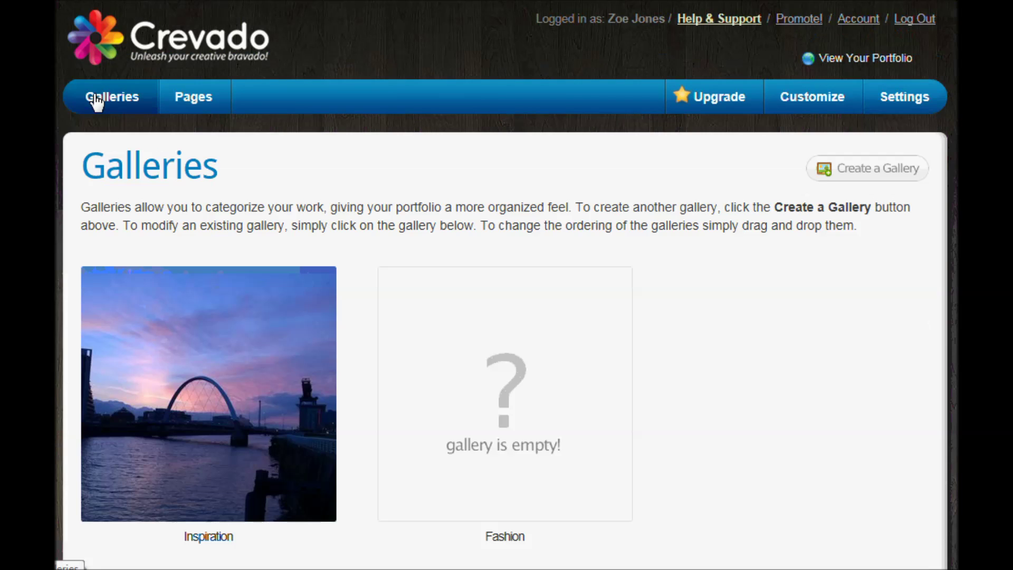